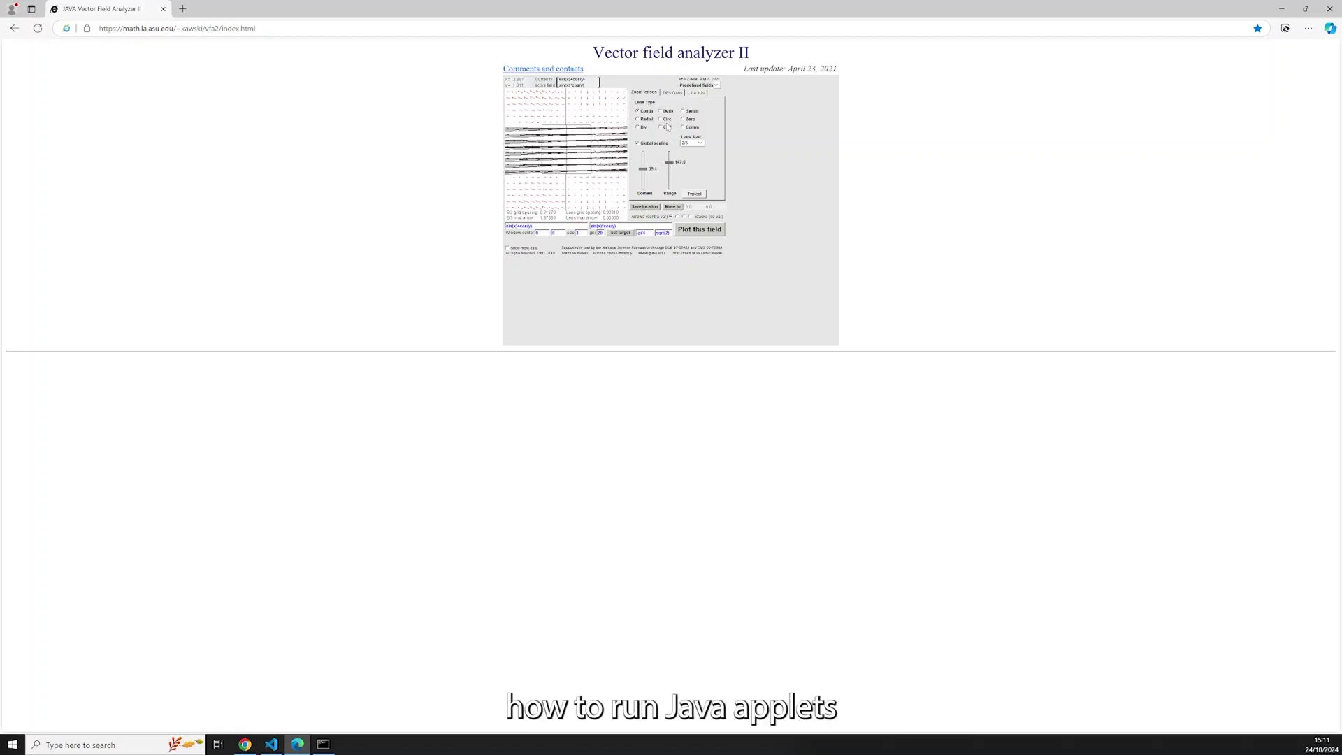
Switch the applet's lens type to Curl and raise the Range slider to lengthen the vectors.
{"action": "left_click", "coordinate": [667, 127]}
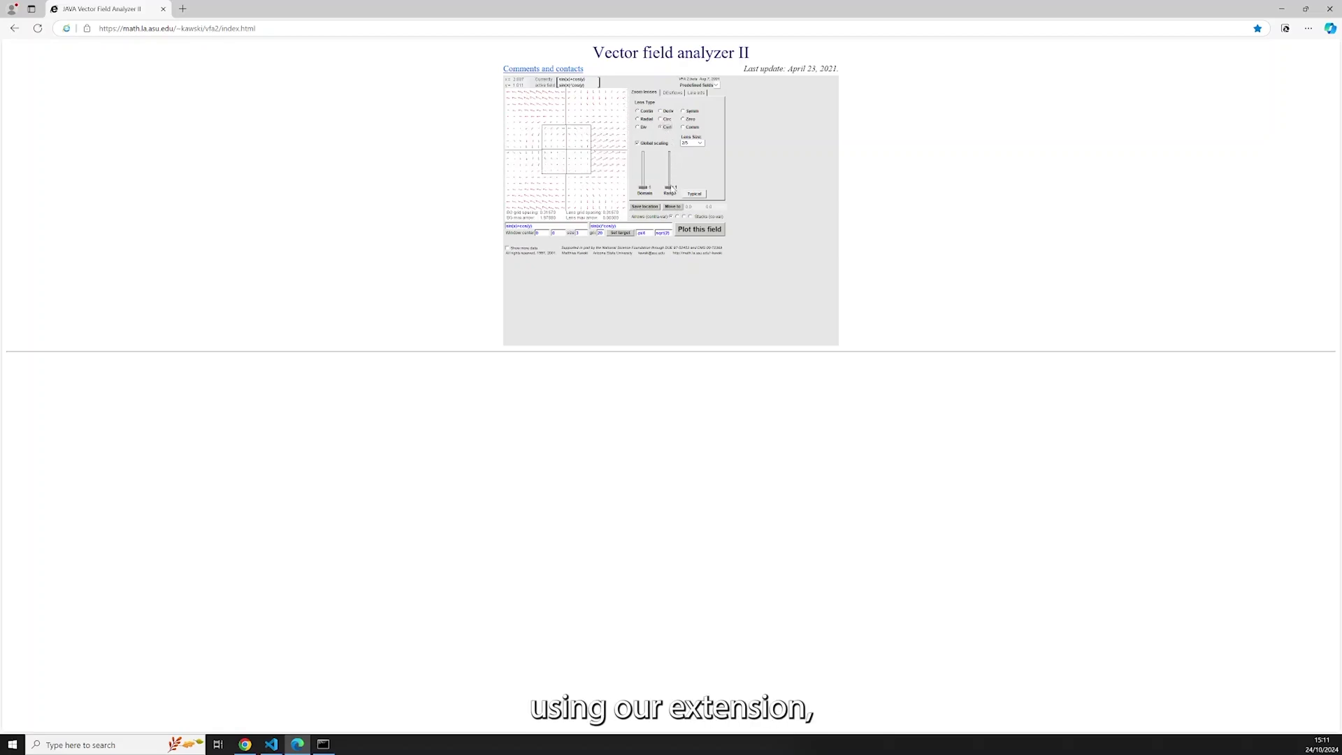
{"action": "left_click_drag", "start_coordinate": [669, 186], "coordinate": [669, 166]}
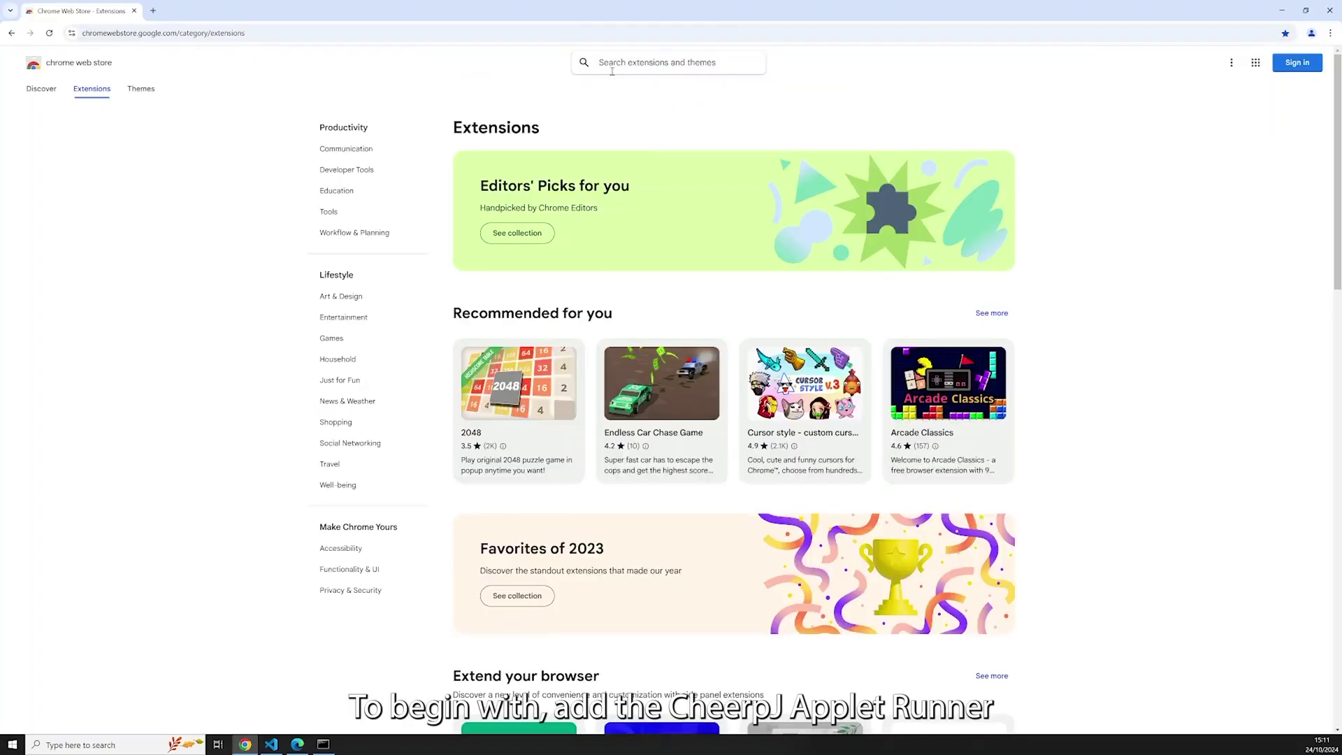
{"action": "type", "text": "chee"}
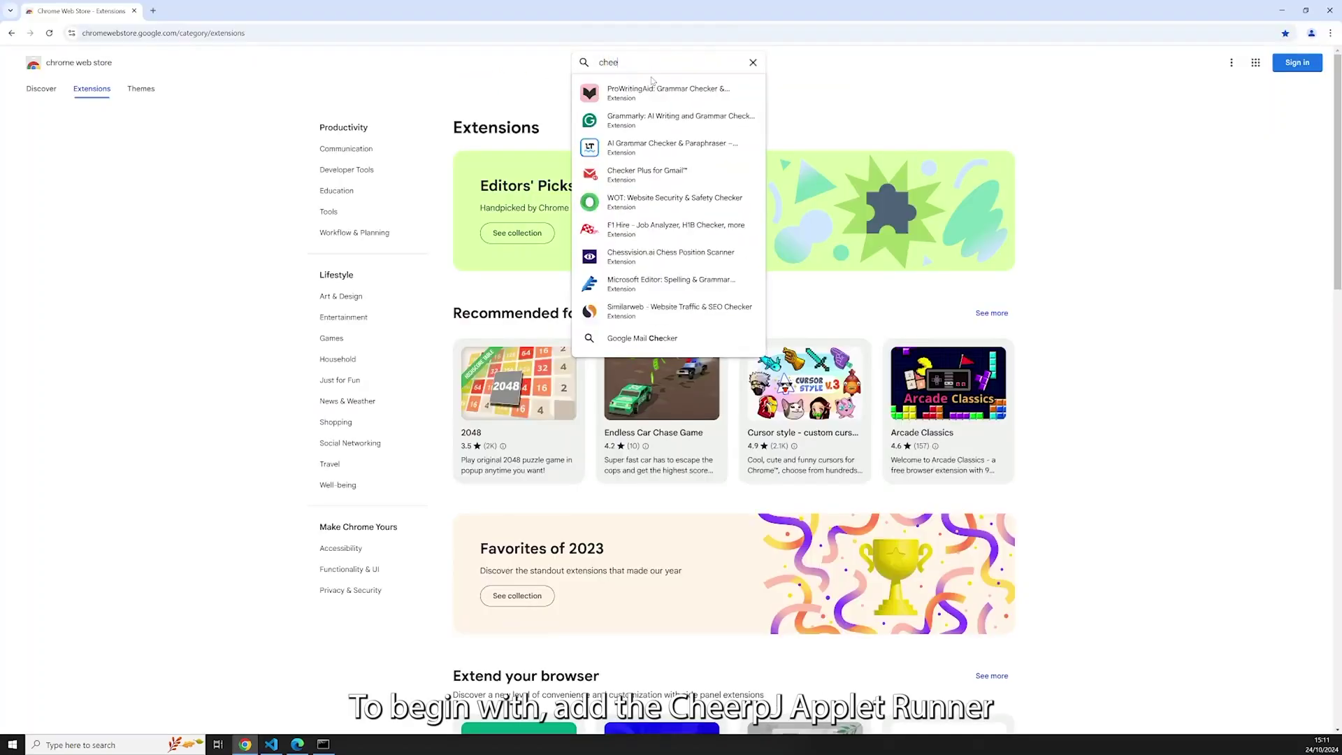
{"action": "type", "text": "rp"}
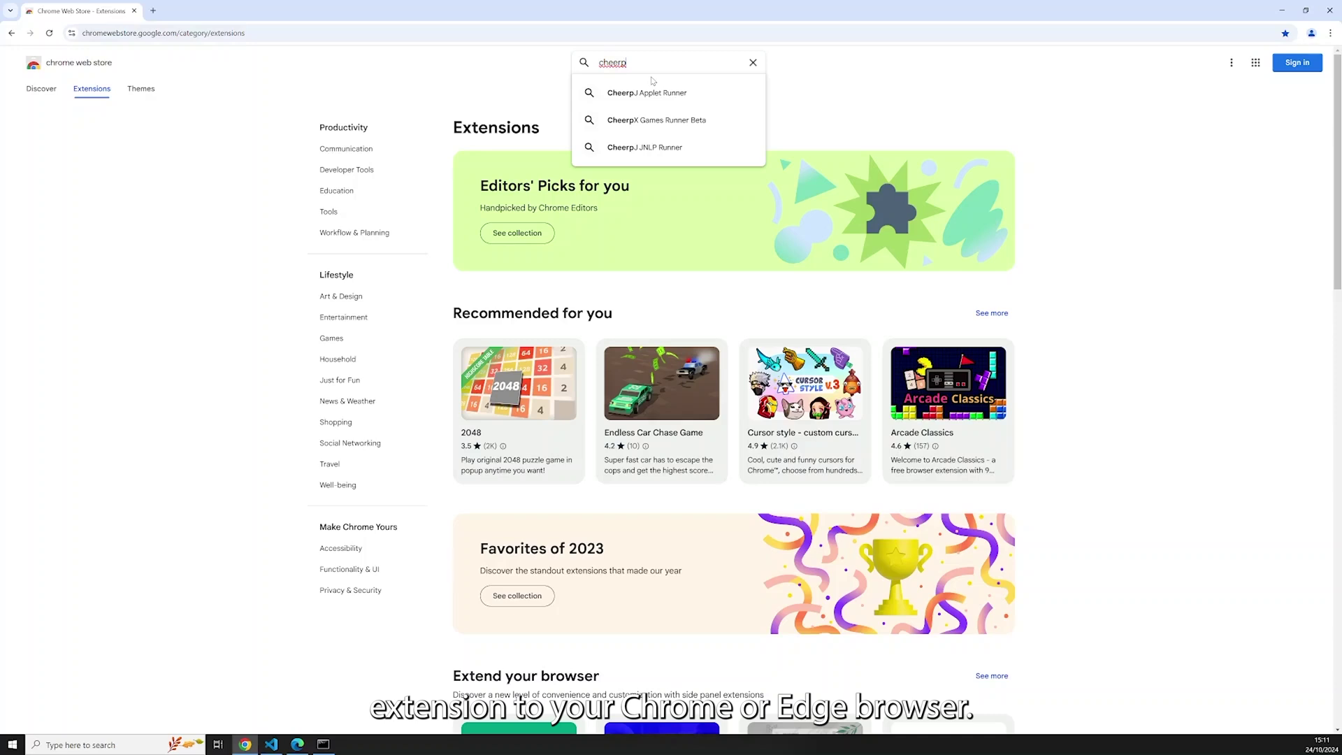
Search the Web Store for 'cheerp' and open the CheerpJ Applet Runner details page.
{"action": "left_click", "coordinate": [655, 92]}
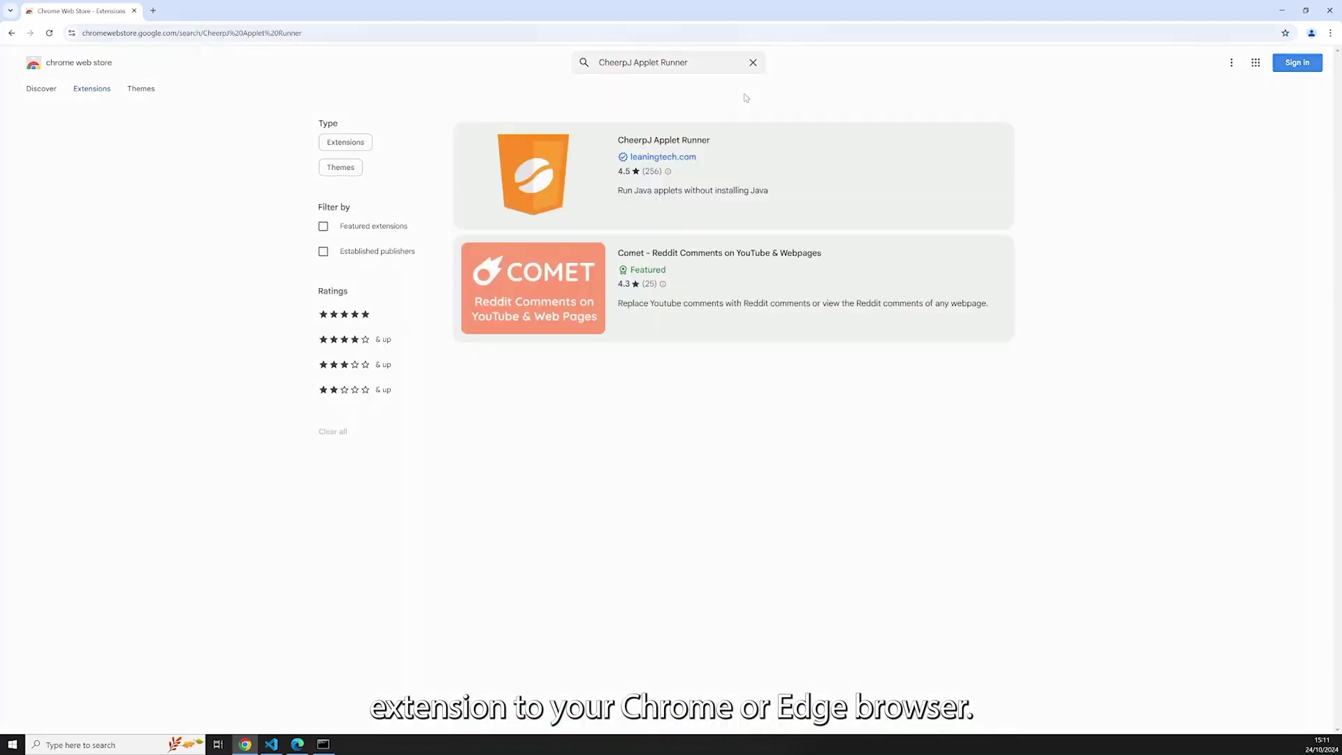
{"action": "left_click", "coordinate": [686, 147]}
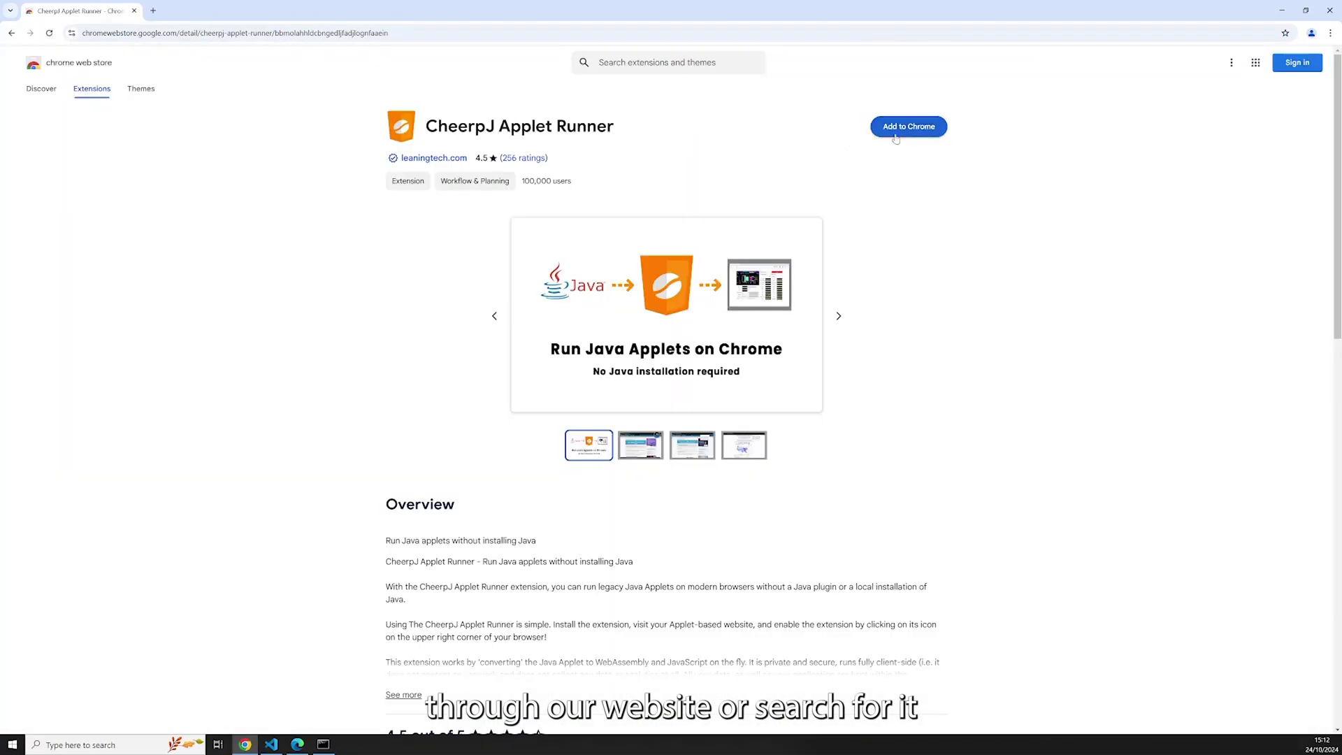
Add CheerpJ Applet Runner to Chrome and open the Vector field analyzer II applet page.
{"action": "left_click", "coordinate": [923, 129]}
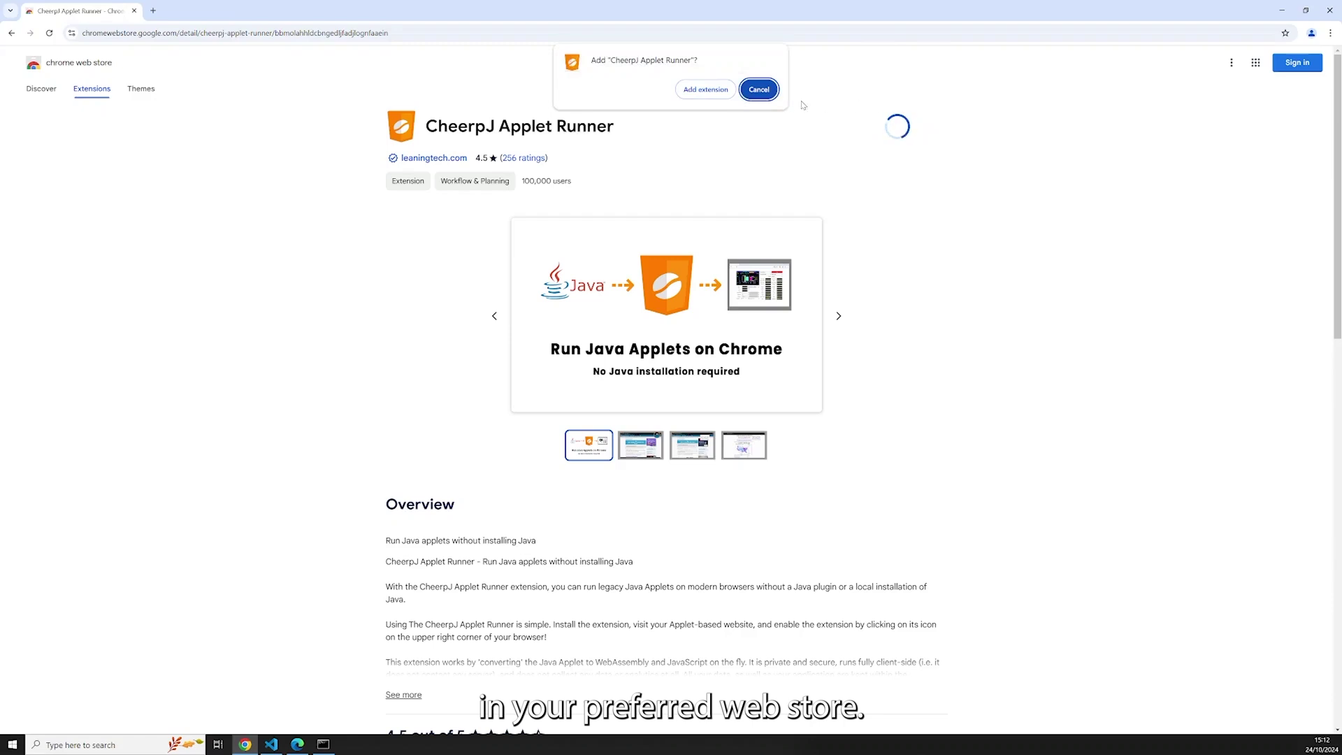
{"action": "left_click", "coordinate": [710, 89]}
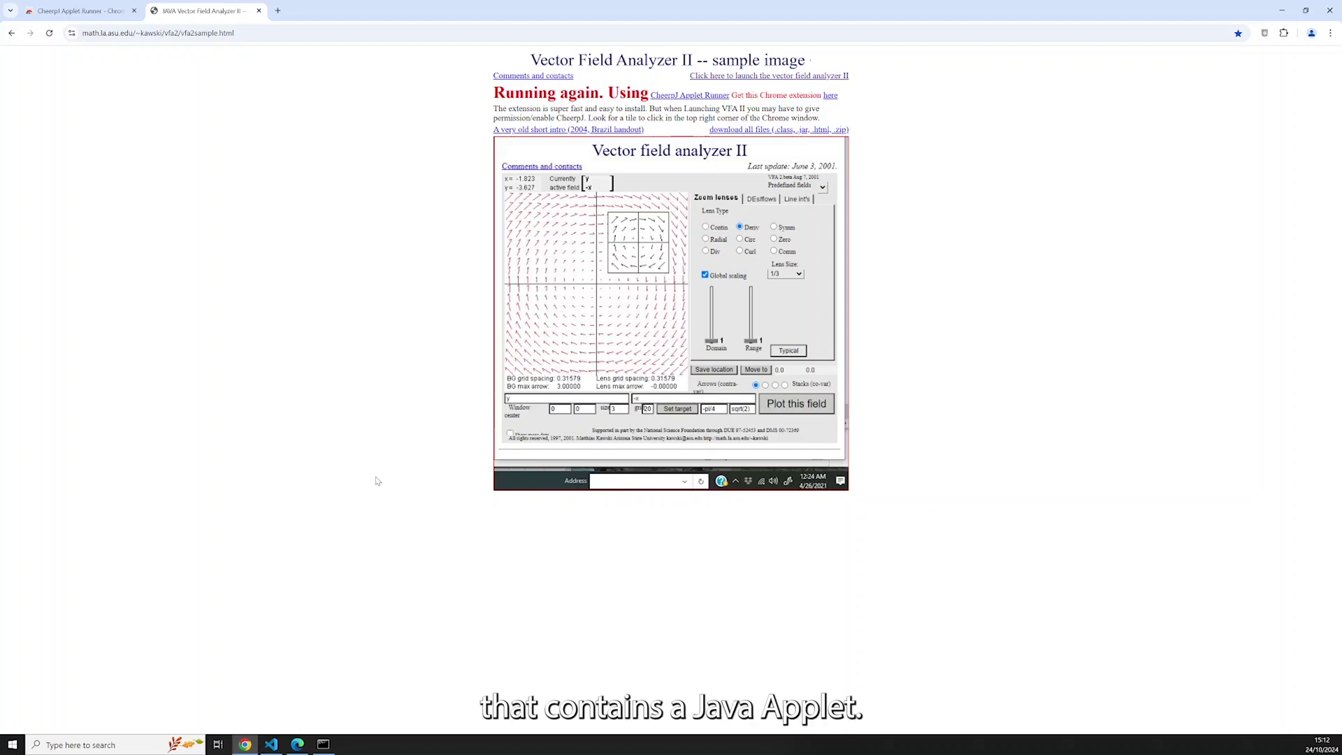
{"action": "left_click", "coordinate": [787, 78]}
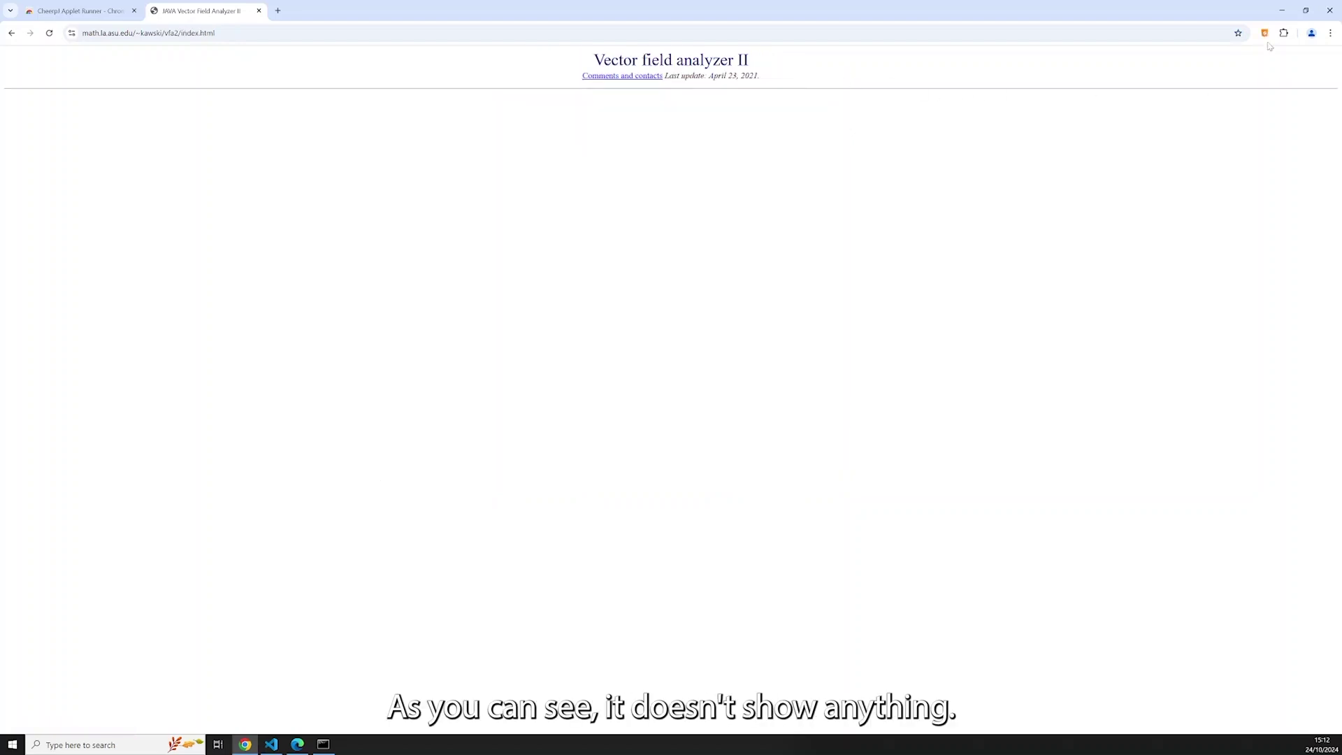
{"action": "left_click", "coordinate": [1266, 34]}
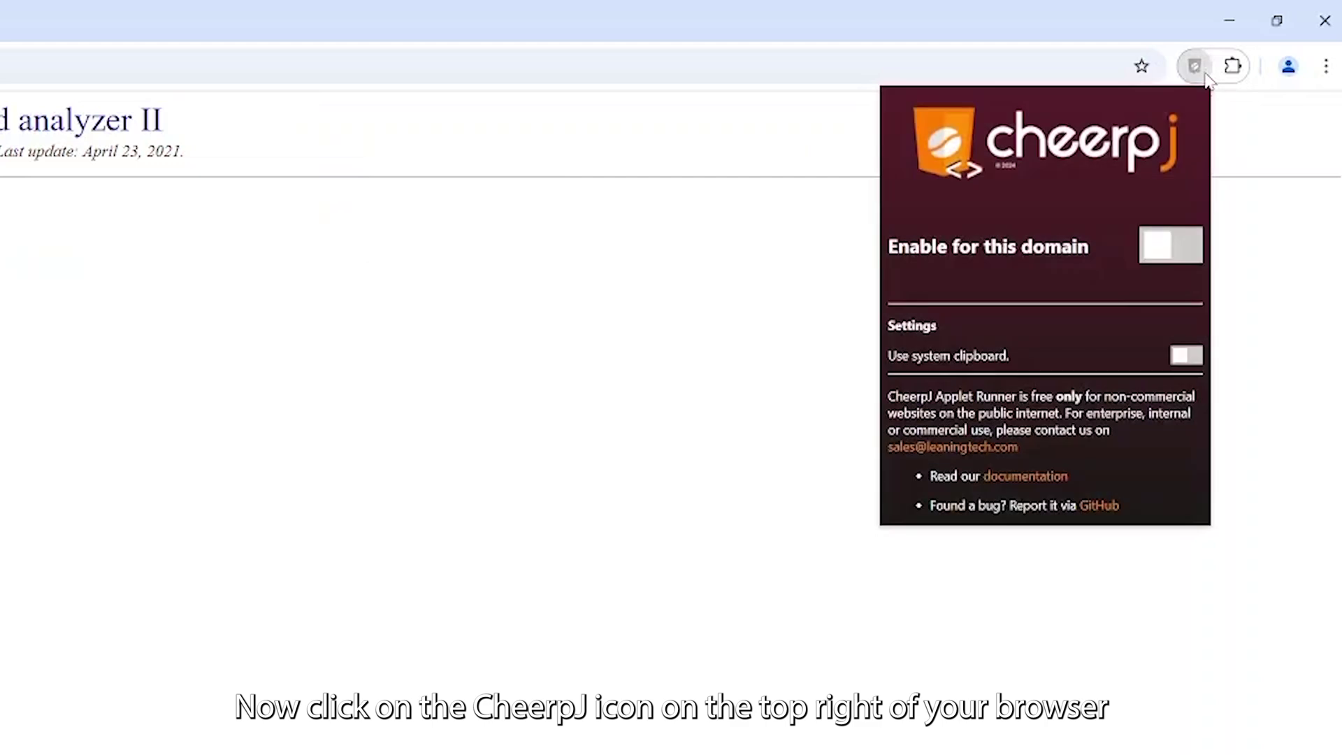
Turn on CheerpJ's 'Enable for this domain' toggle for the Vector field analyzer II site.
{"action": "left_click", "coordinate": [1168, 245]}
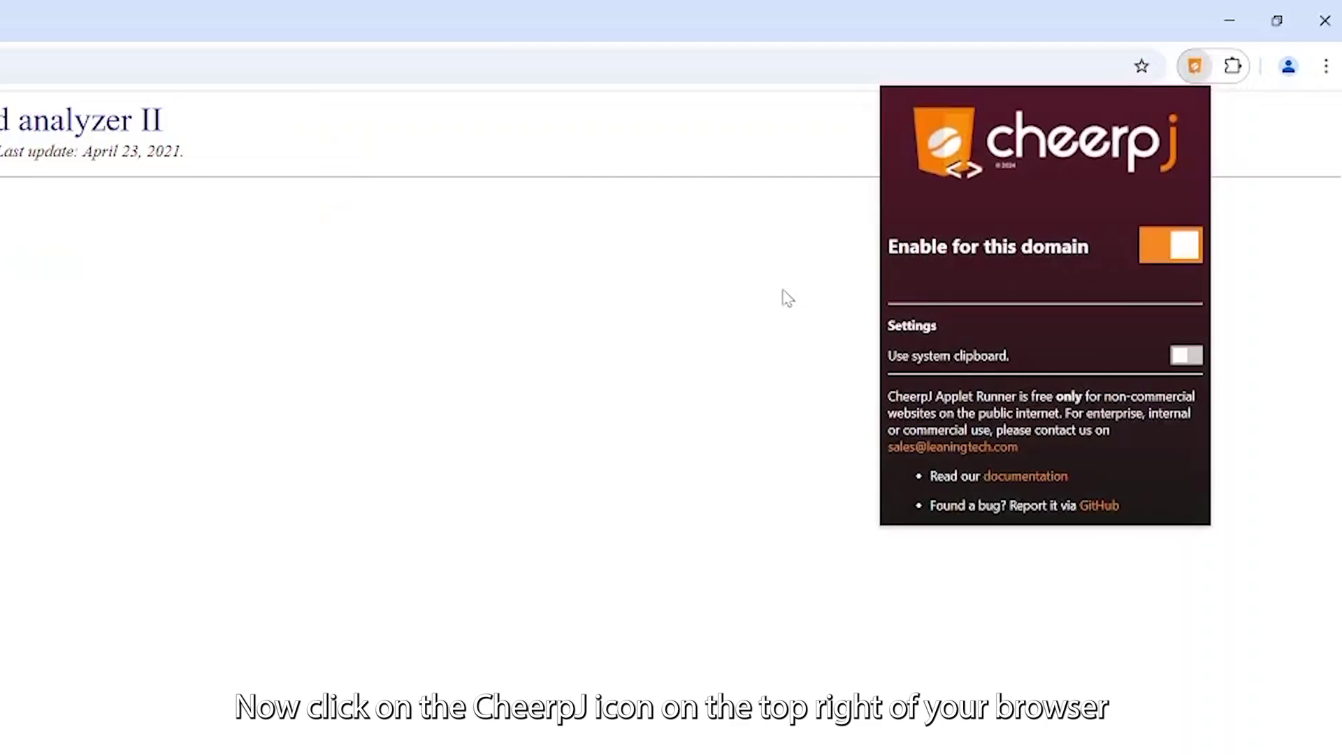